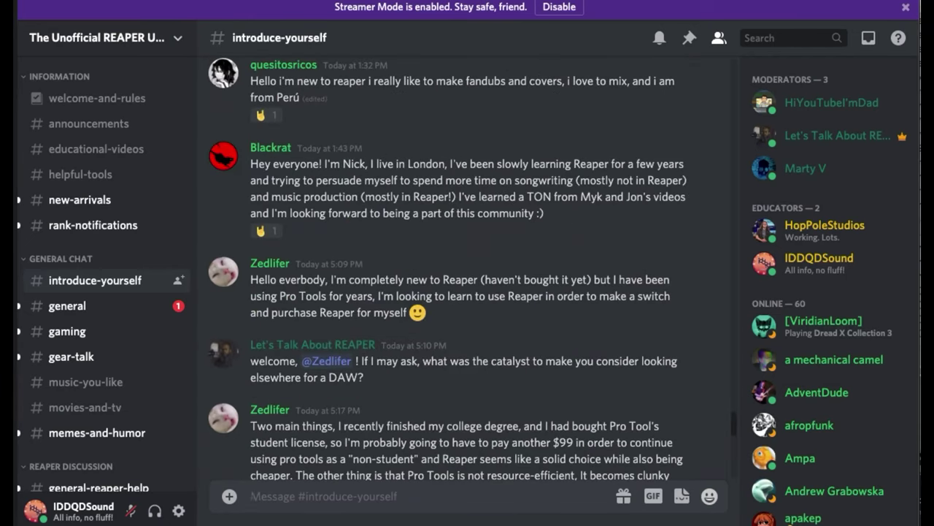
Step: In the REAPER Discord, go via welcome-and-rules to general-reaper-help and scroll its messages
scroll(467, 270, down, 5)
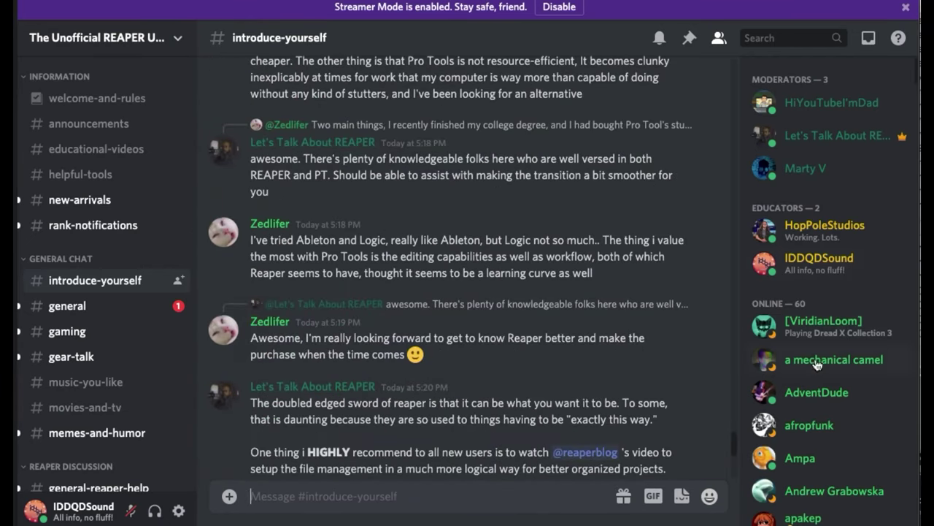
click(102, 98)
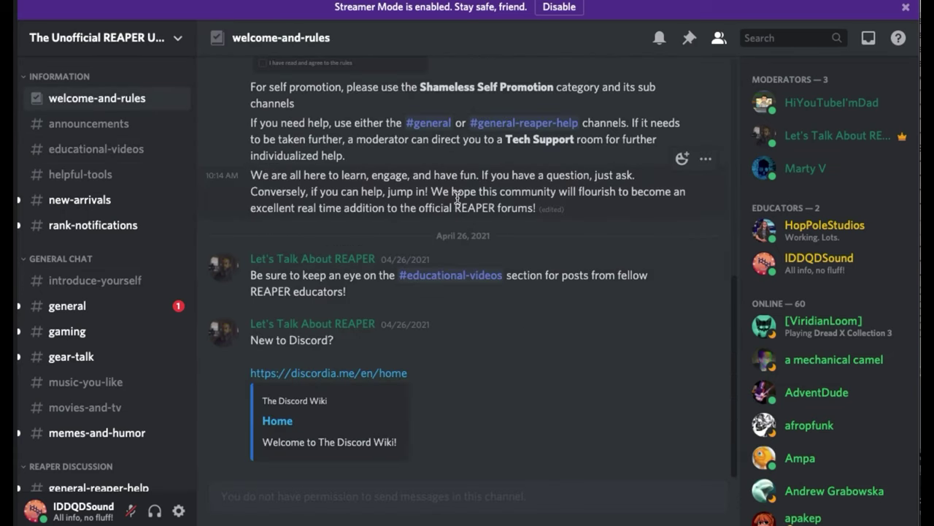
scroll(113, 329, down, 5)
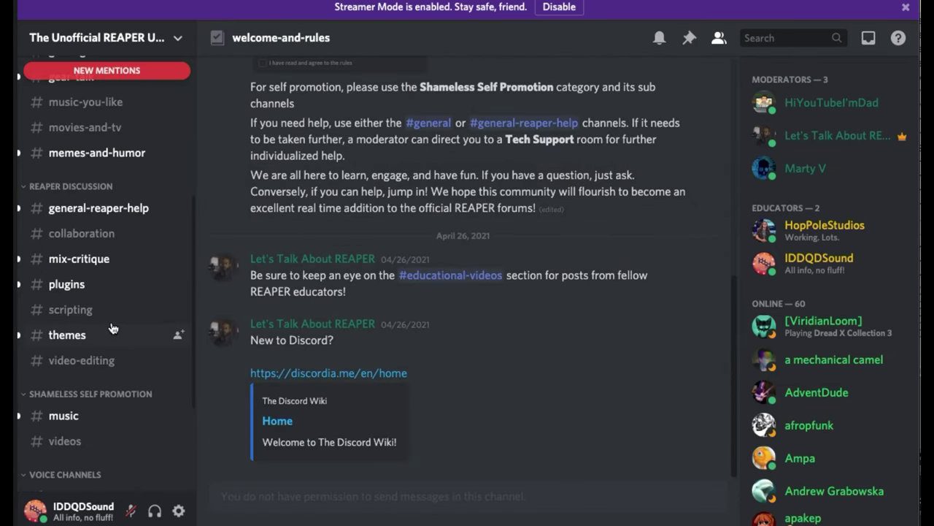
click(102, 211)
scroll(429, 237, down, 10)
scroll(431, 243, up, 20)
scroll(429, 237, up, 15)
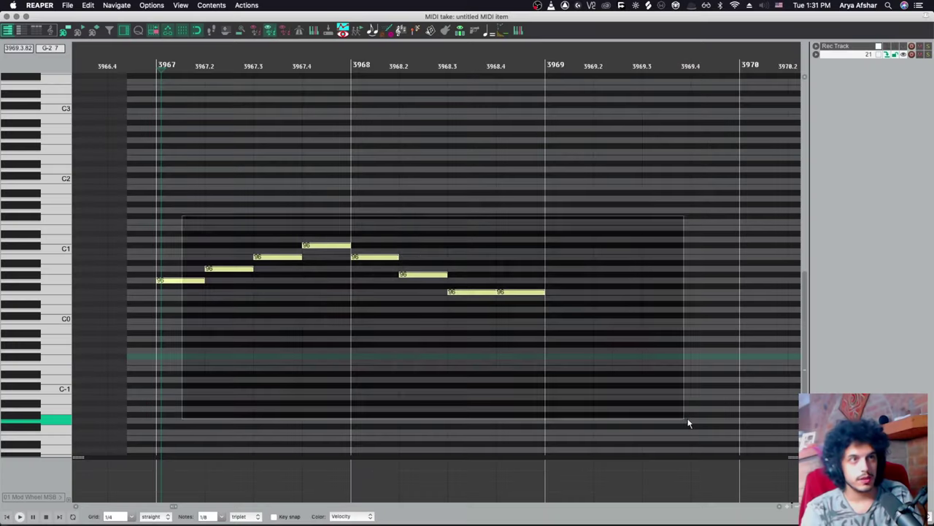
Step: Draw a stepping phrase of eight 1/8 notes in the piano roll
click(182, 281)
click(223, 298)
click(282, 264)
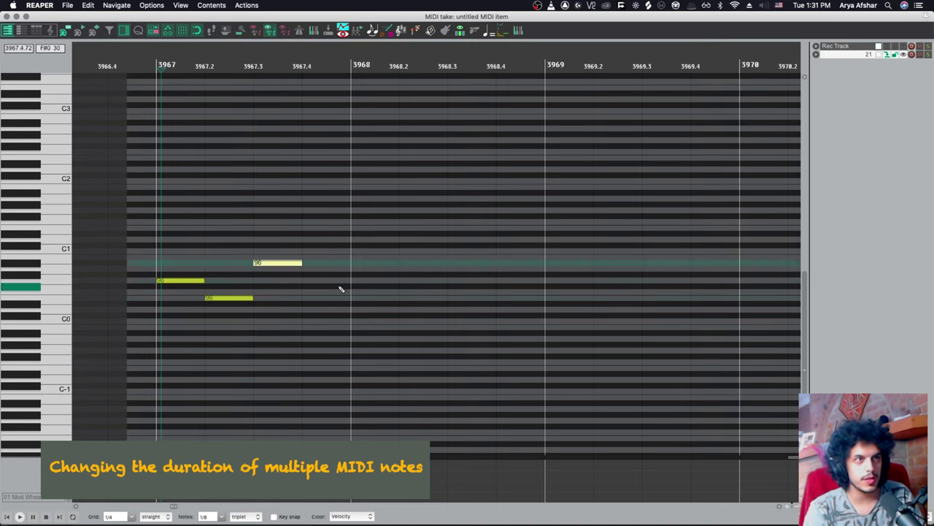
click(336, 274)
click(387, 281)
click(420, 281)
click(470, 280)
click(505, 246)
Step: Select all the drawn notes and resize them together, finishing at about double length
drag(625, 199, 177, 354)
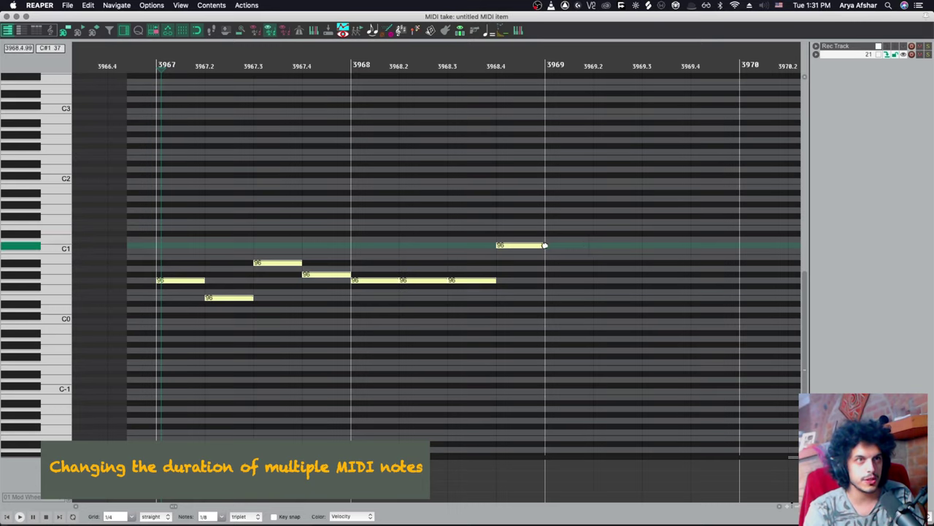
drag(545, 245, 740, 248)
scroll(700, 308, down, 3)
scroll(700, 308, right, 5)
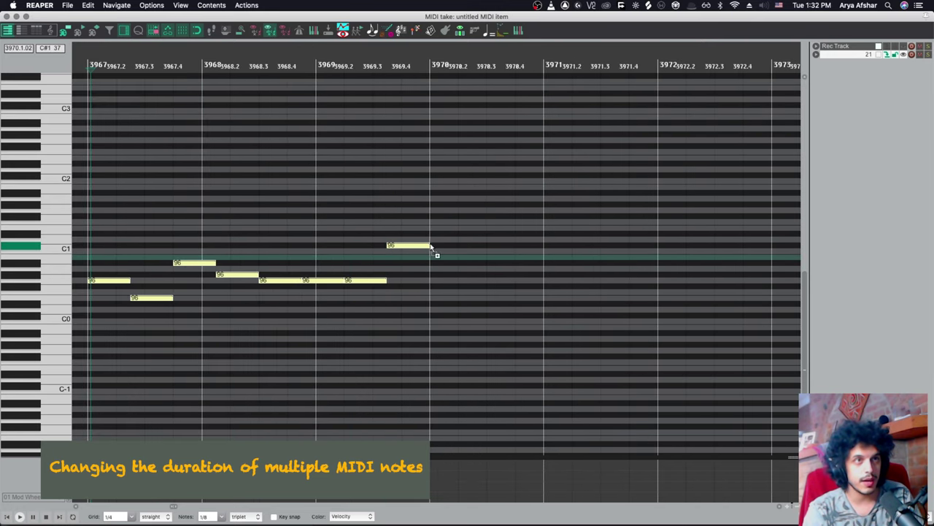
scroll(414, 255, down, 2)
drag(434, 247, 340, 247)
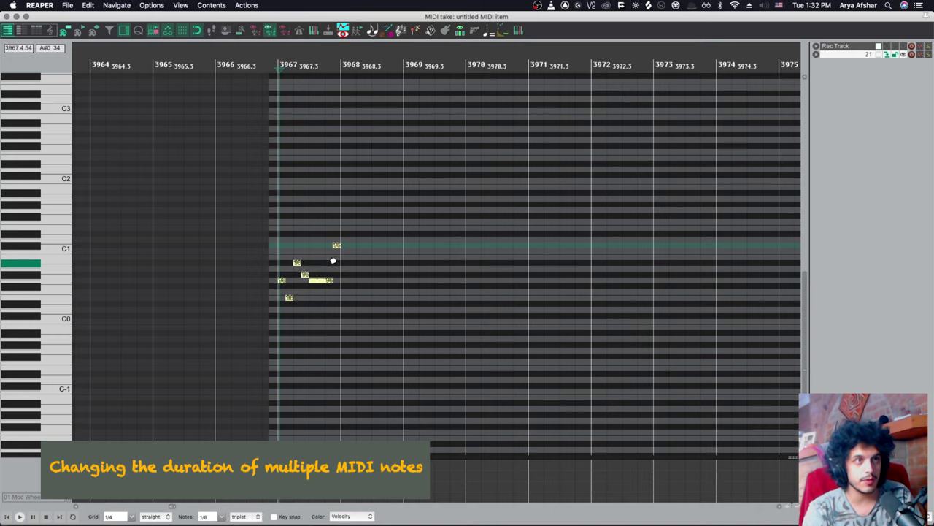
scroll(340, 246, up, 4)
scroll(538, 371, down, 3)
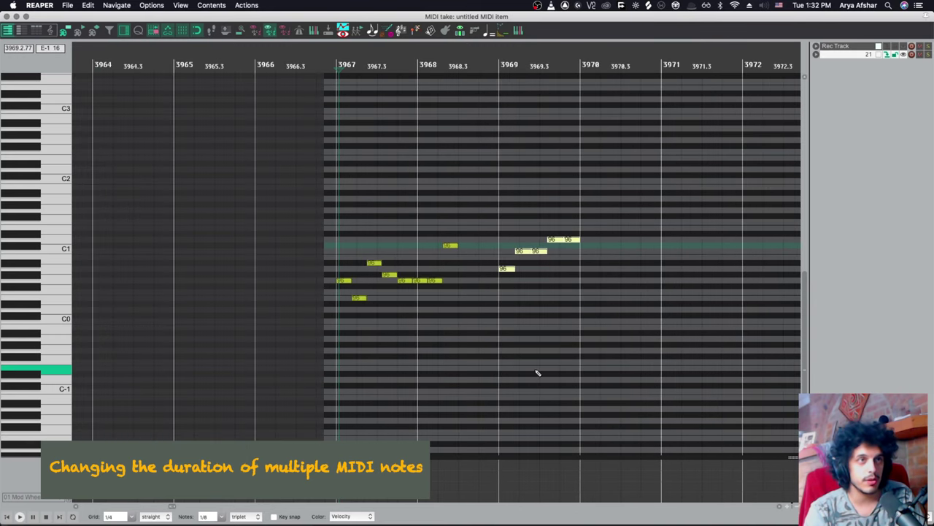
drag(581, 240, 551, 239)
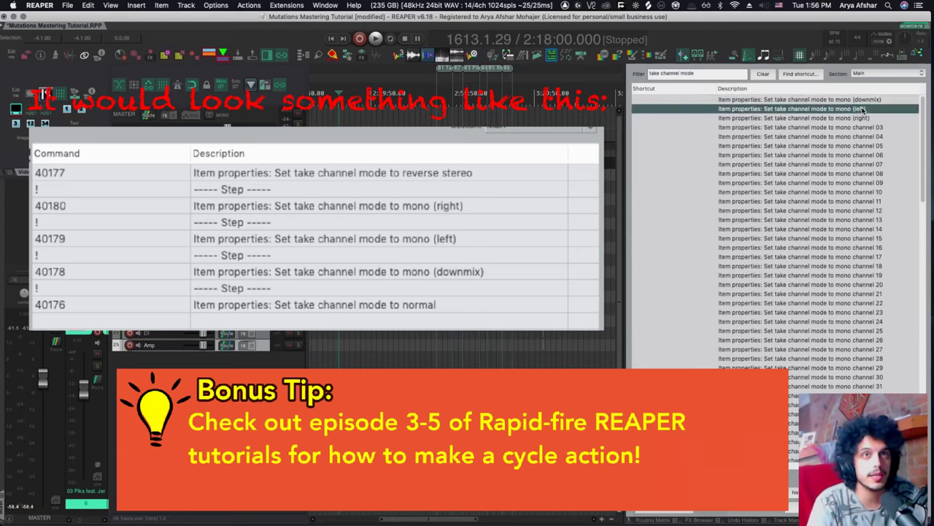
Step: Scroll the 'take channel mode' actions to show mono left, right, downmix, reverse stereo and normal
scroll(869, 106, down, 10)
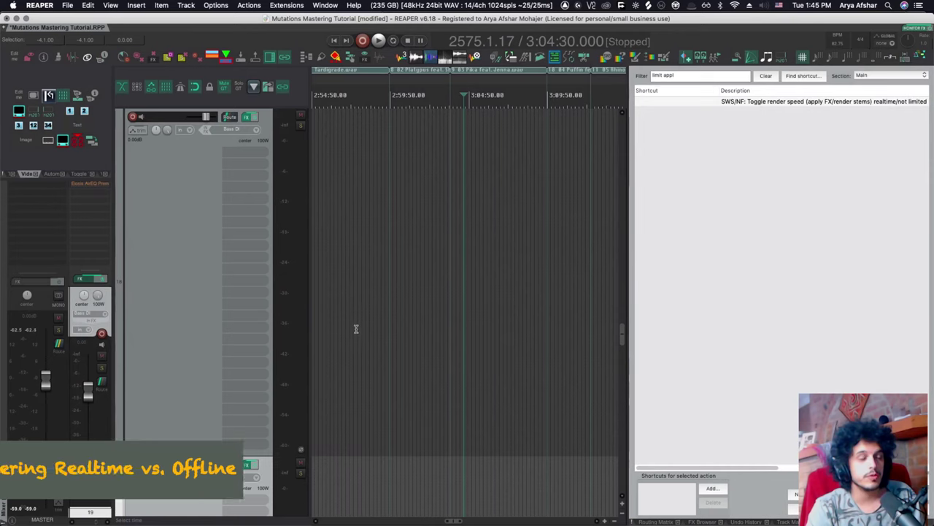
Step: Open Preferences with Cmd+, to reach Audio > Rendering's 'Limit apply FX/render stems to realtime'
key(super+comma)
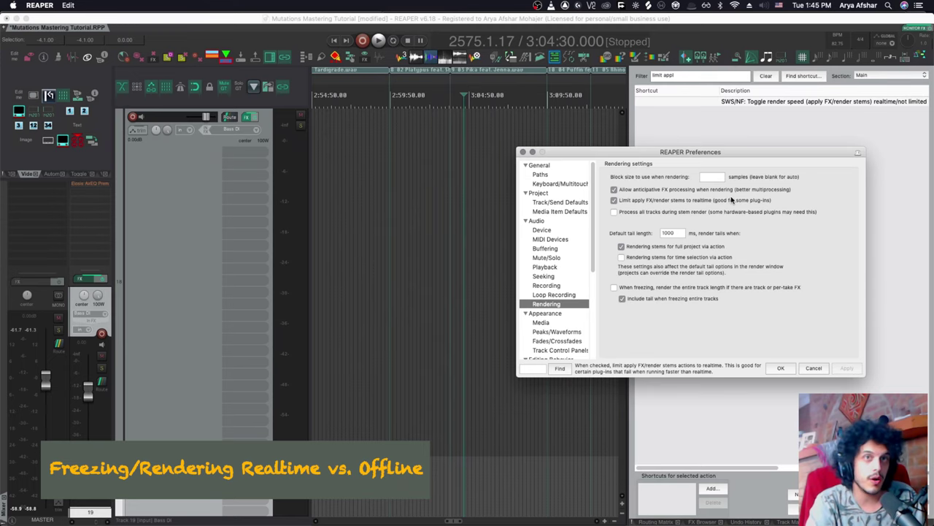
Step: Close Preferences and show the SWS/NF toggle render speed action in the 'limit appl' action list
click(523, 152)
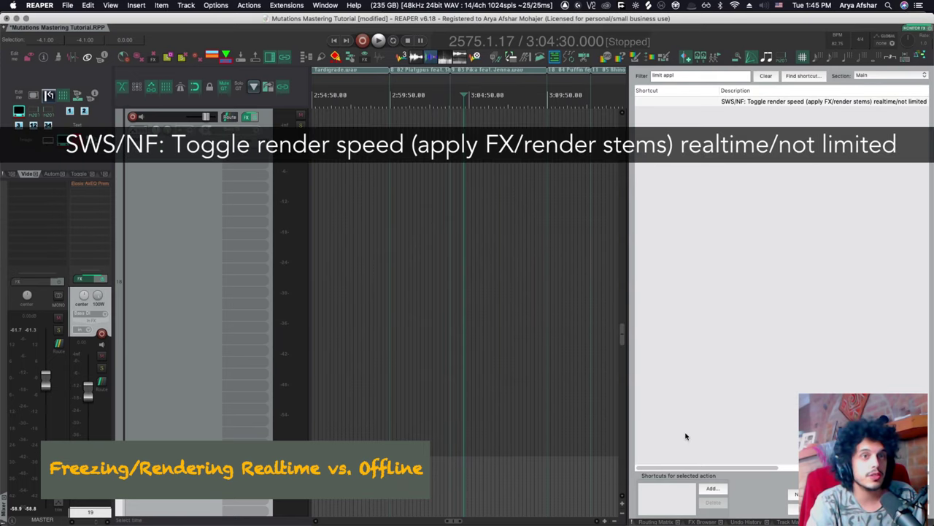
drag(707, 471, 797, 471)
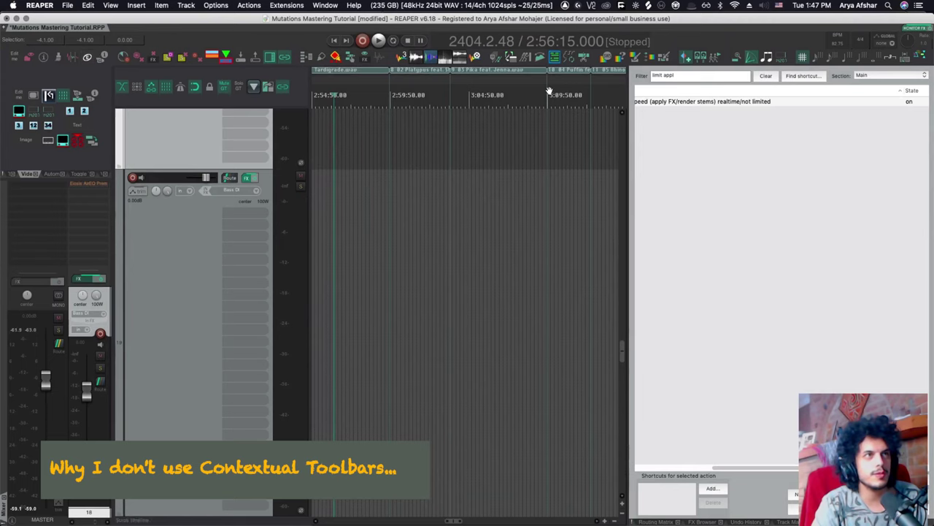
Step: Show all tracks and display the media item and track context menus without choosing anything
key(grave)
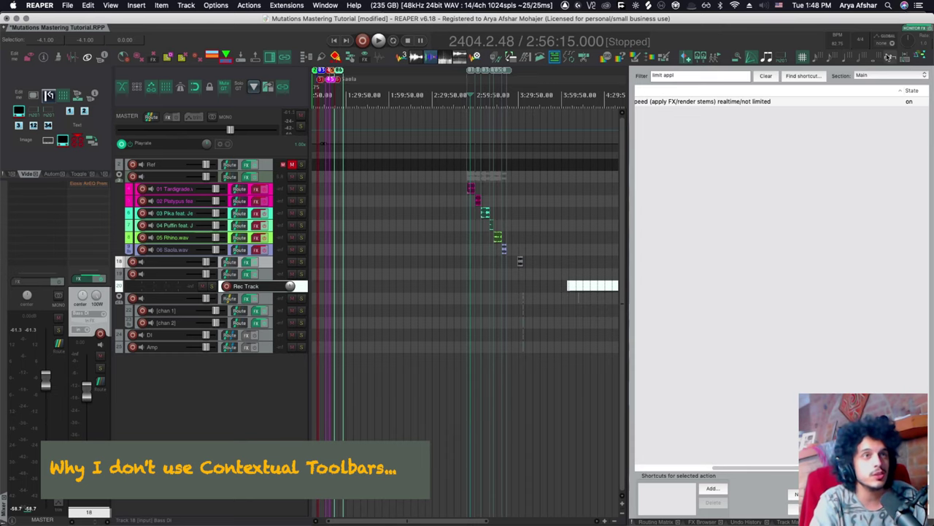
scroll(511, 306, up, 3)
right_click(471, 211)
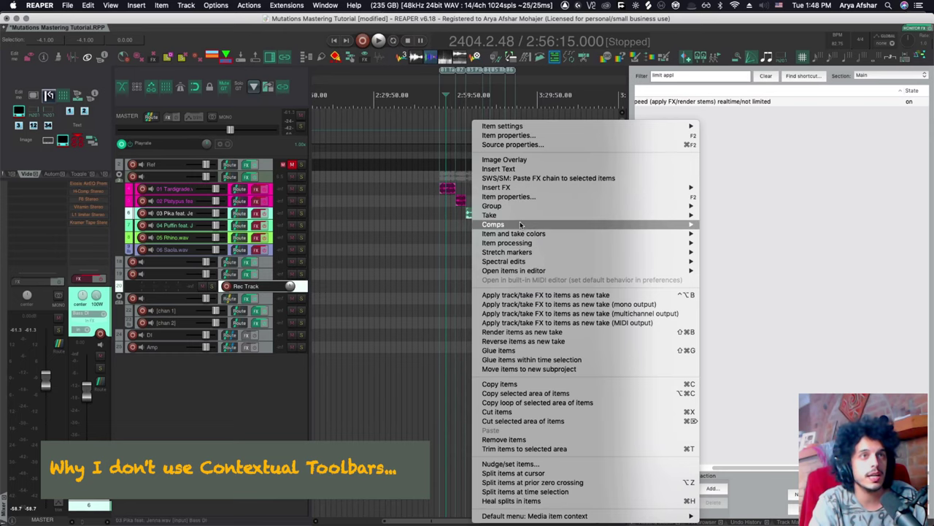
click(368, 421)
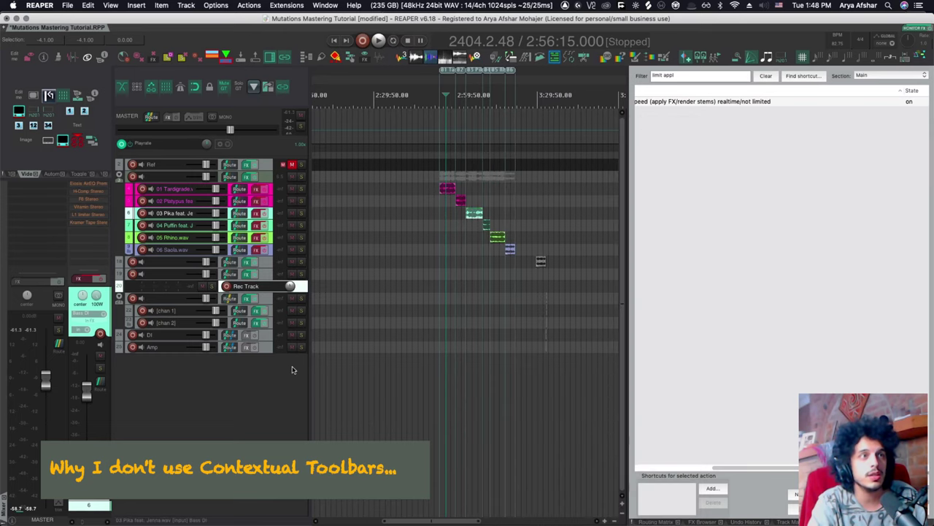
right_click(270, 212)
mouse_move(354, 270)
key(Escape)
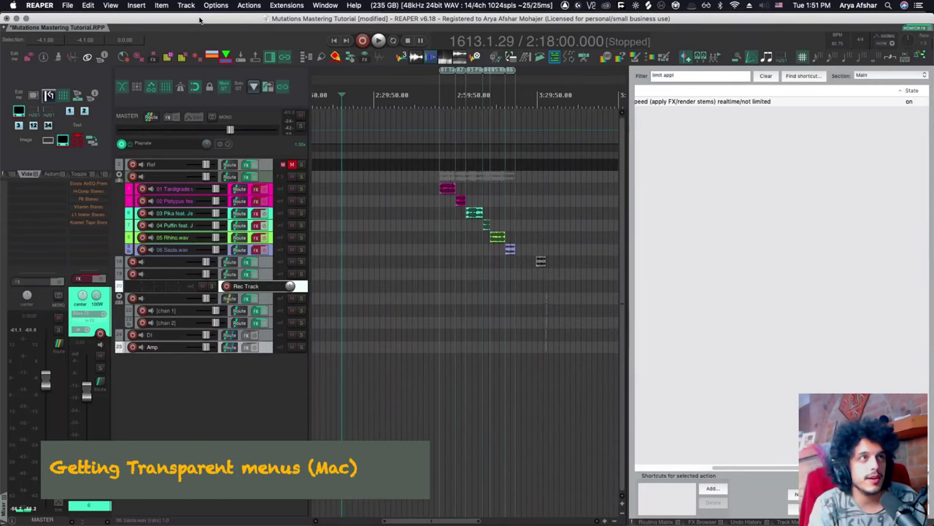
Step: Show the see-through Track menu, then launch System Preferences from Alfred with 'sys'
click(196, 6)
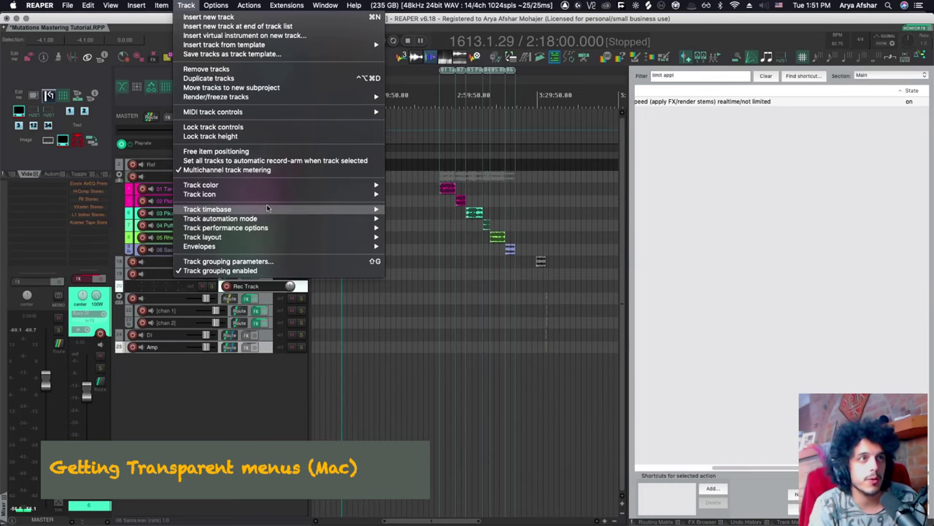
key(Escape)
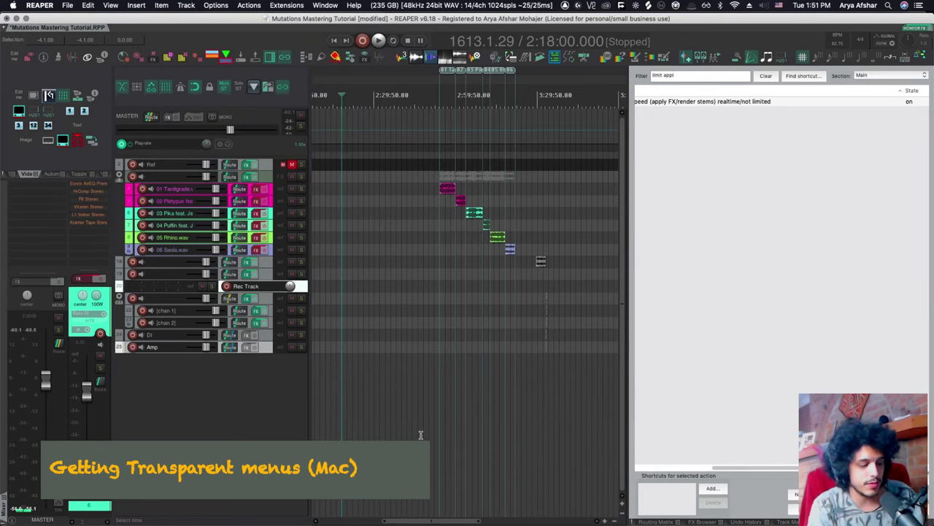
key(alt+space)
text(sys)
key(Return)
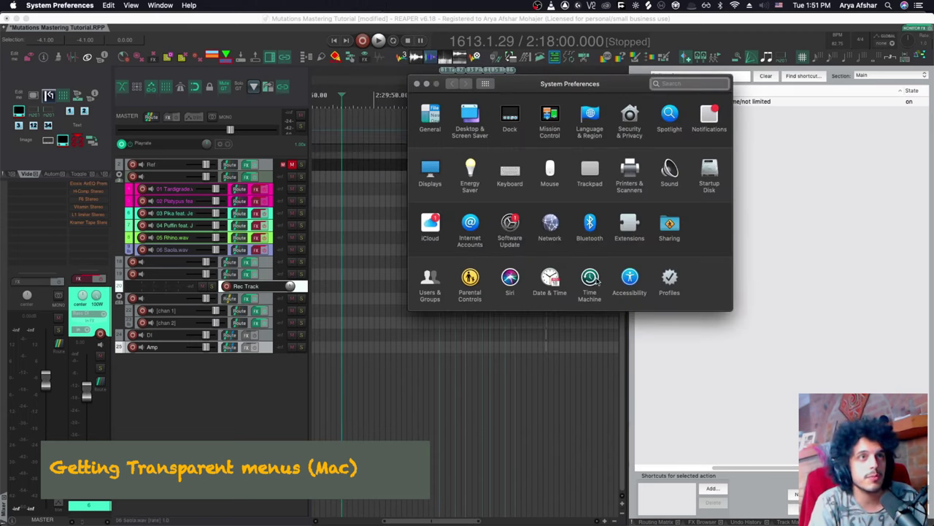
Step: In Accessibility > Display, toggle Reduce transparency on then off, browse the View menu, and close the window
click(631, 277)
click(451, 192)
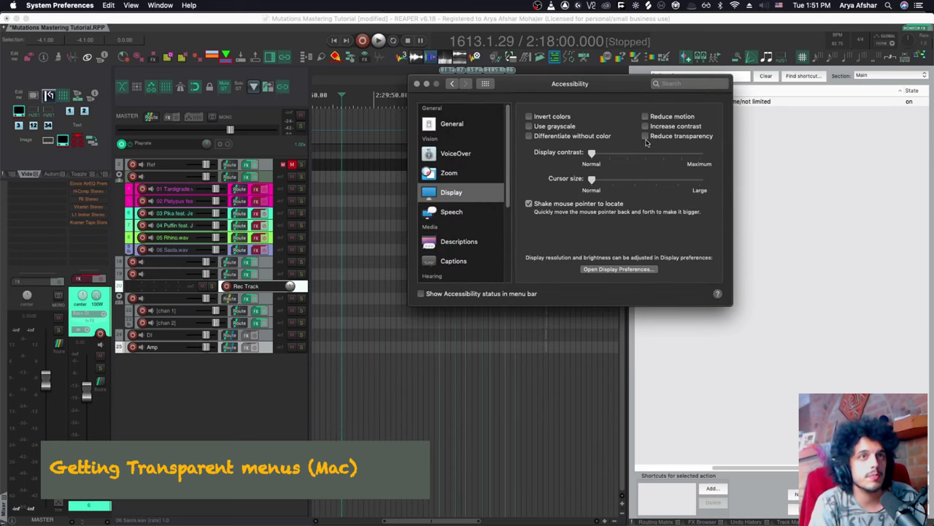
click(645, 137)
click(160, 5)
mouse_move(131, 5)
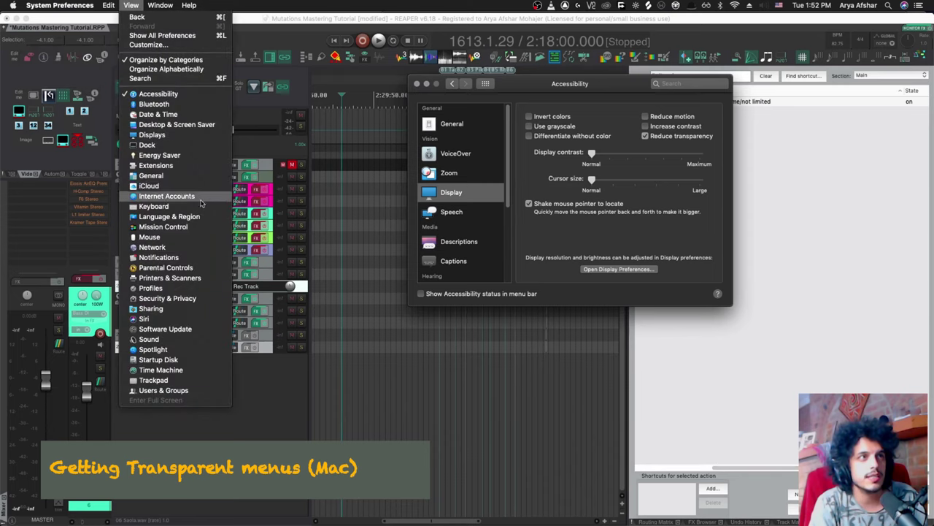
click(622, 137)
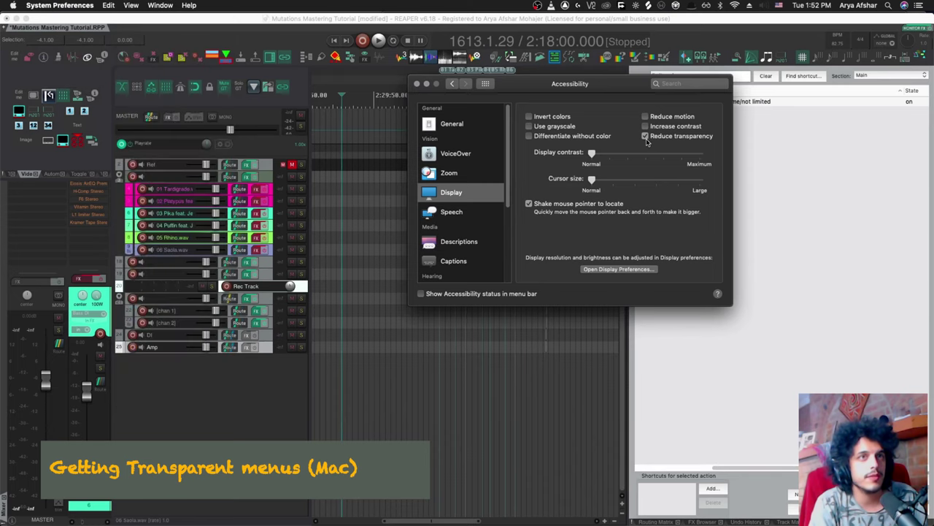
click(131, 5)
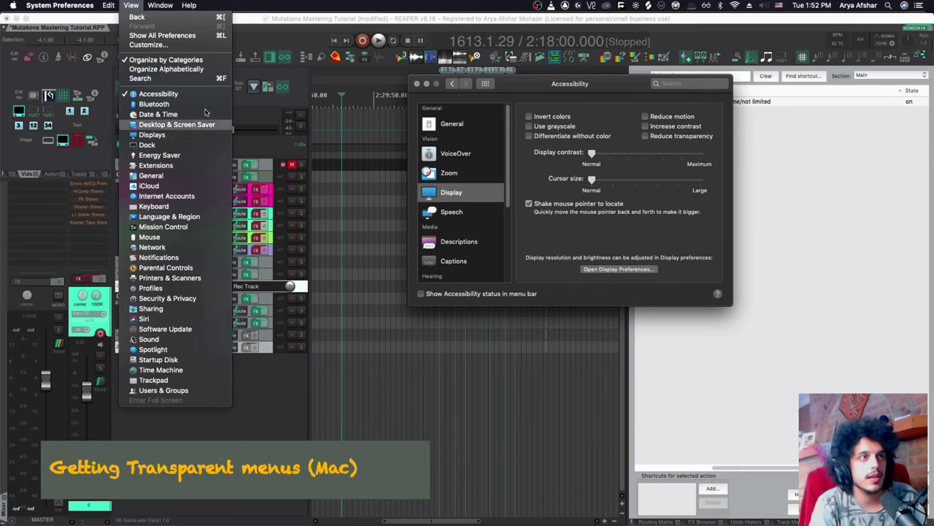
click(639, 211)
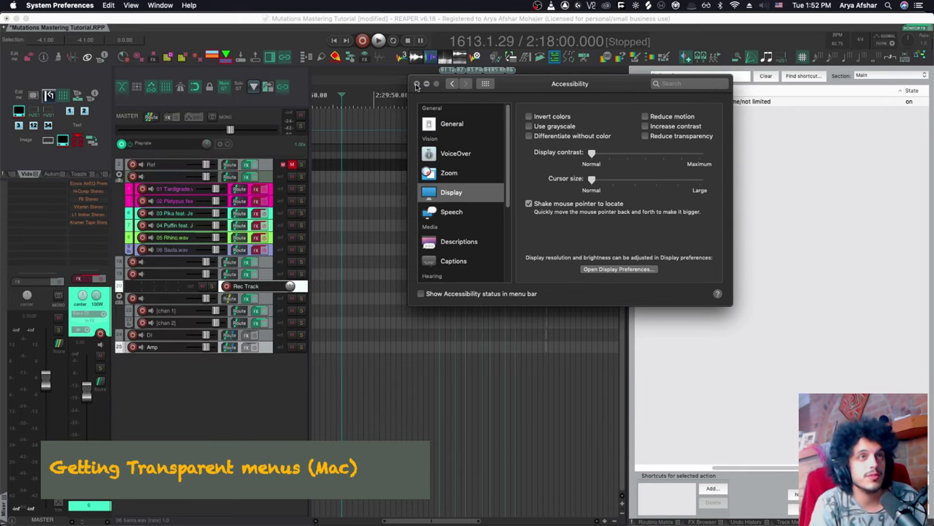
click(506, 322)
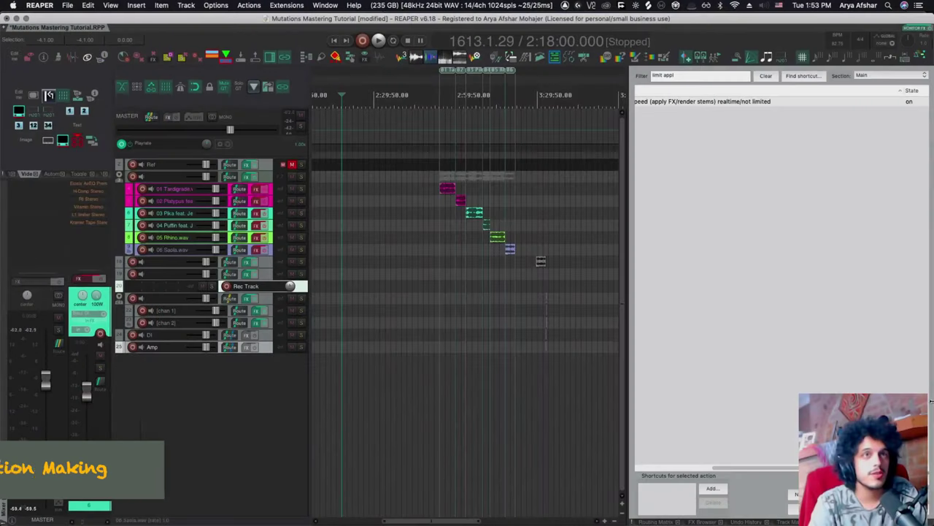
Step: Clear the action filter, open 'Custom: Bring together and Crossfade' to inspect it, then close the editor
click(766, 75)
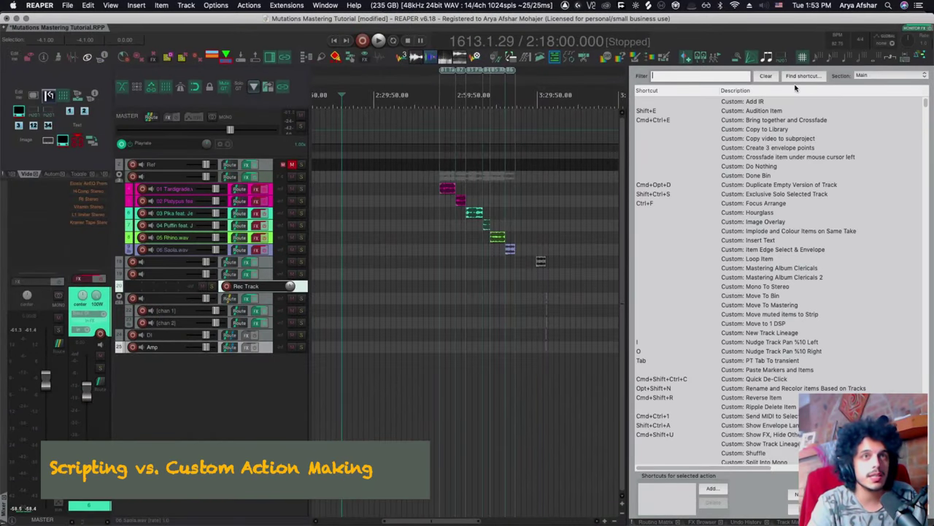
click(800, 121)
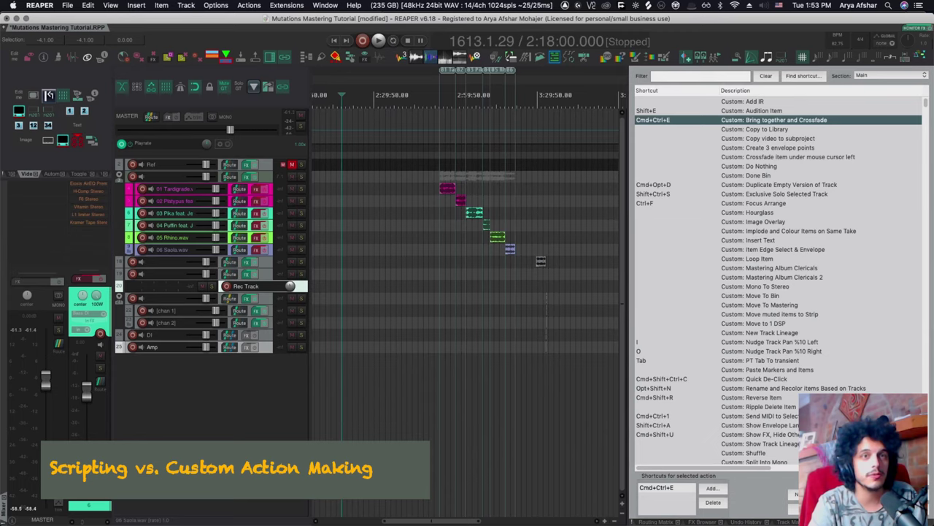
double_click(800, 120)
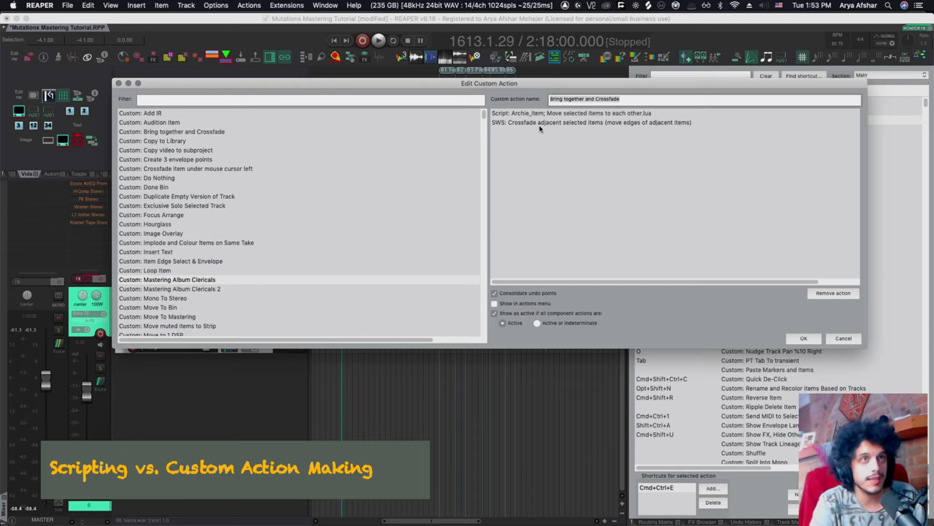
click(118, 84)
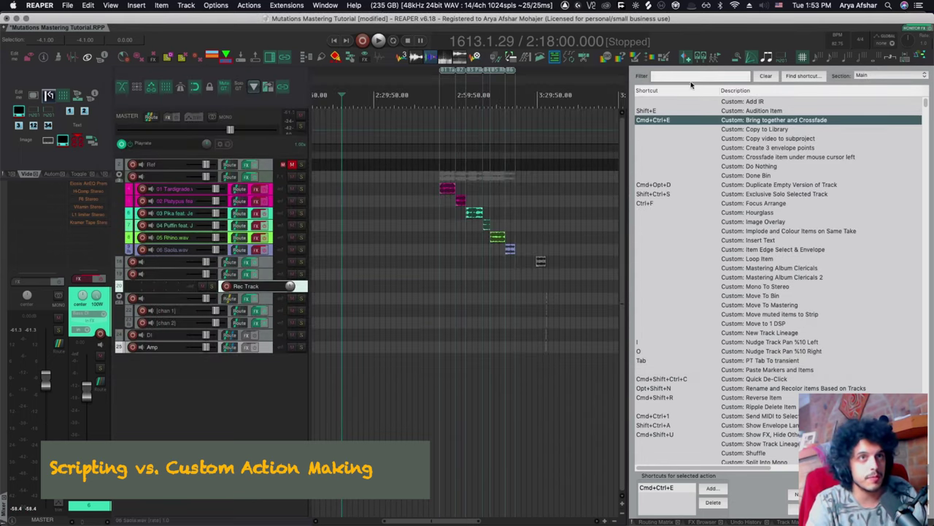
Step: Filter the actions for 'generate script' and select the Generate script from custom action script
click(690, 76)
text(generate script)
click(759, 104)
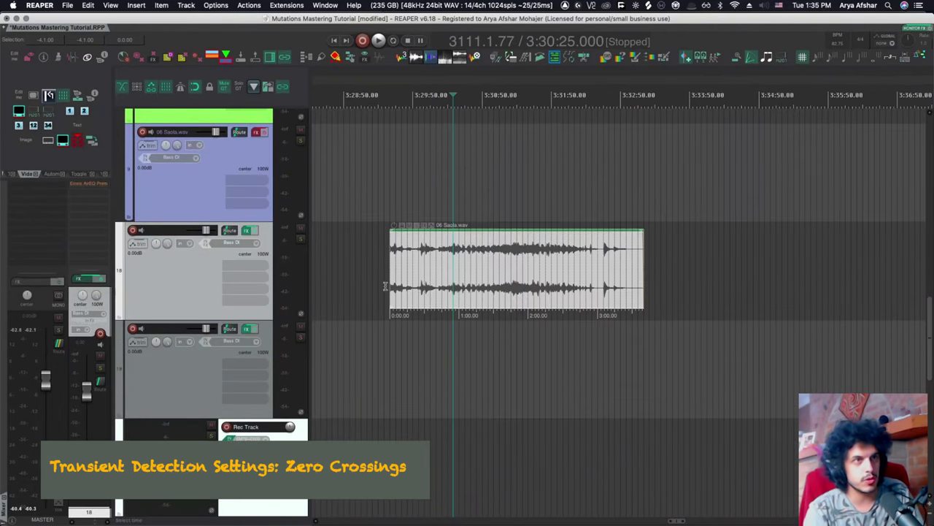
Step: Tab from before Saola.wav to its next transient, then enable Use zero crossings in Transient Detection Settings
click(347, 243)
key(Tab)
key(Tab)
key(Tab)
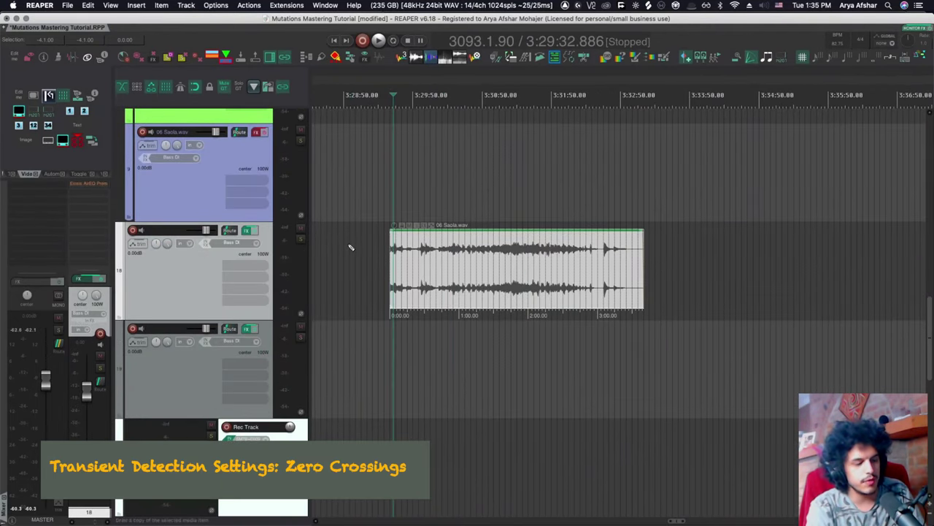
key(ctrl+Tab)
click(270, 253)
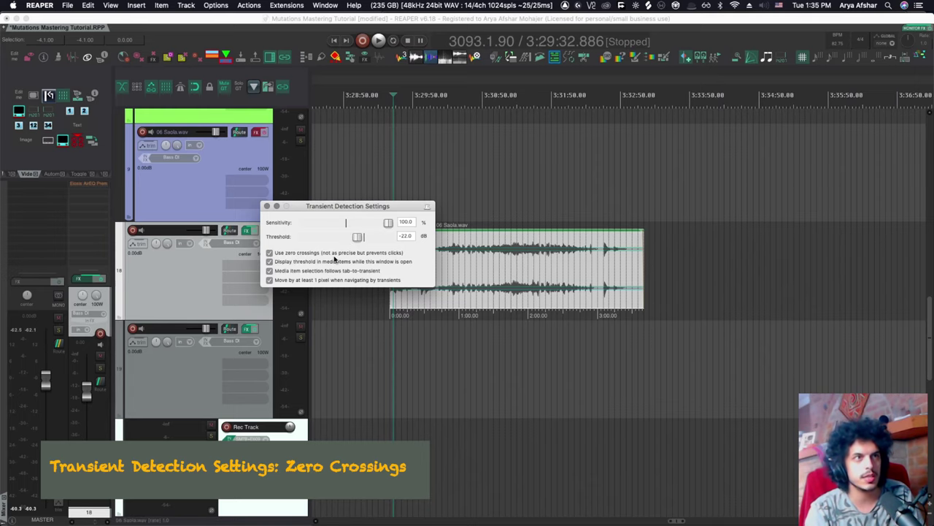